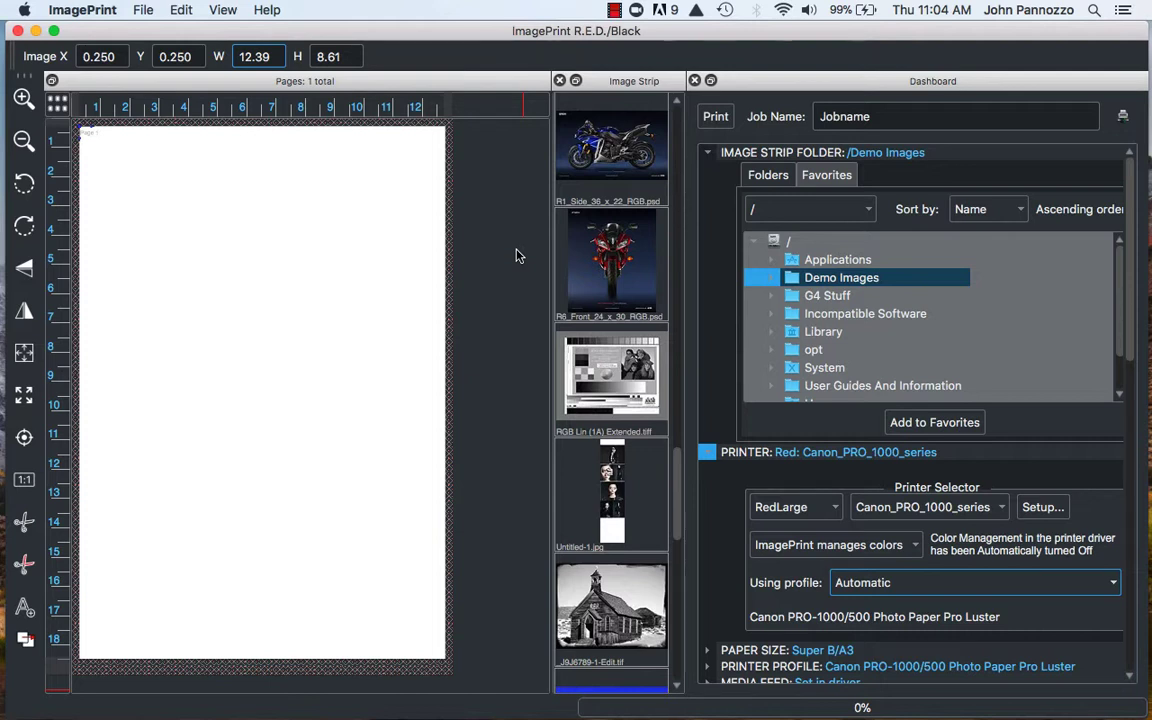
# - Open the ImagePrint application menu from the menu bar
pyautogui.click(517, 256)
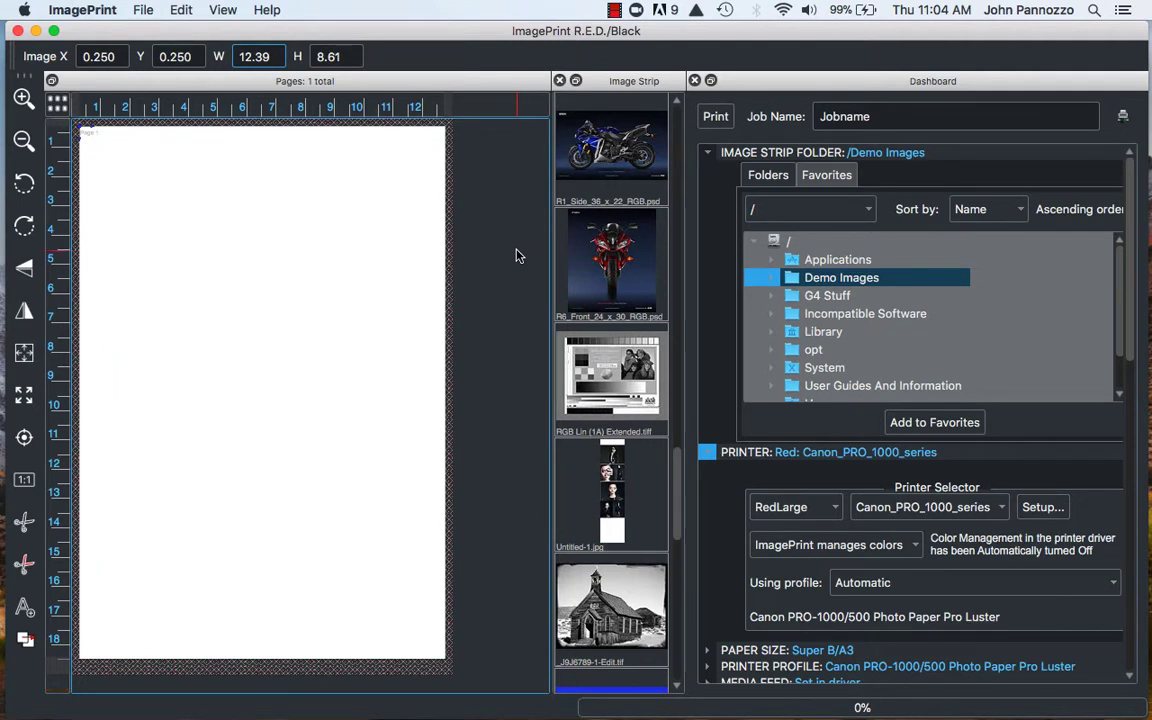
pyautogui.click(86, 12)
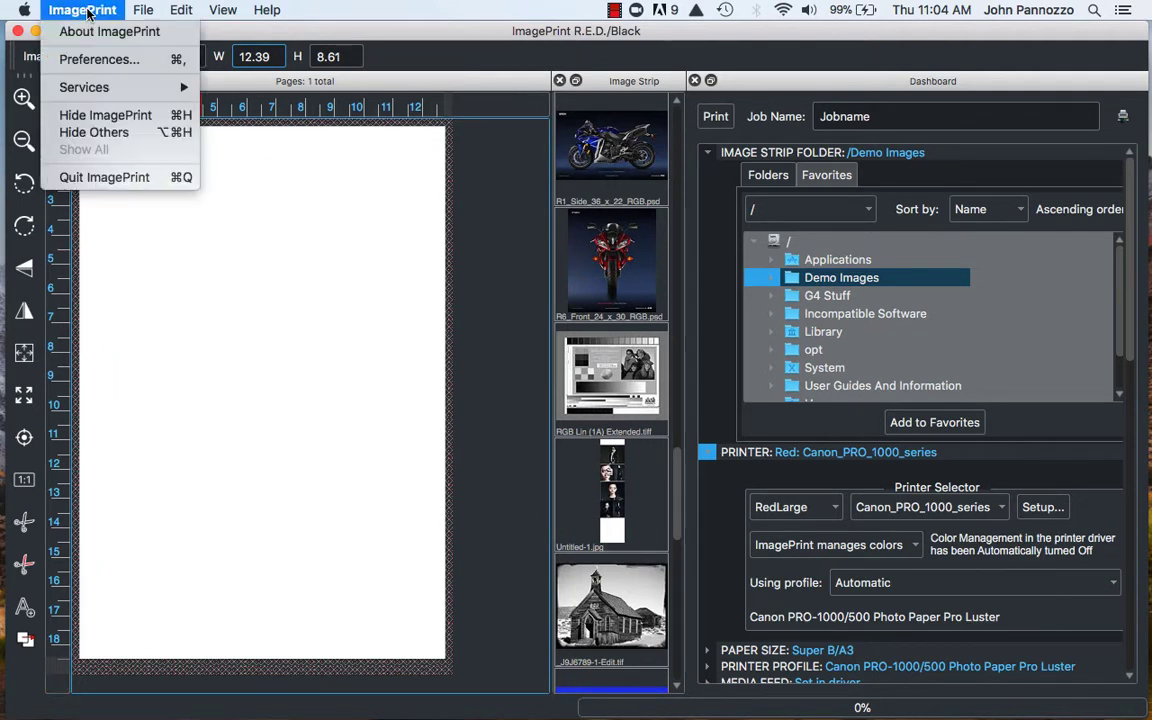
# - In Preferences, set the Missing profiles RGB default to None and close the dialog
pyautogui.click(88, 60)
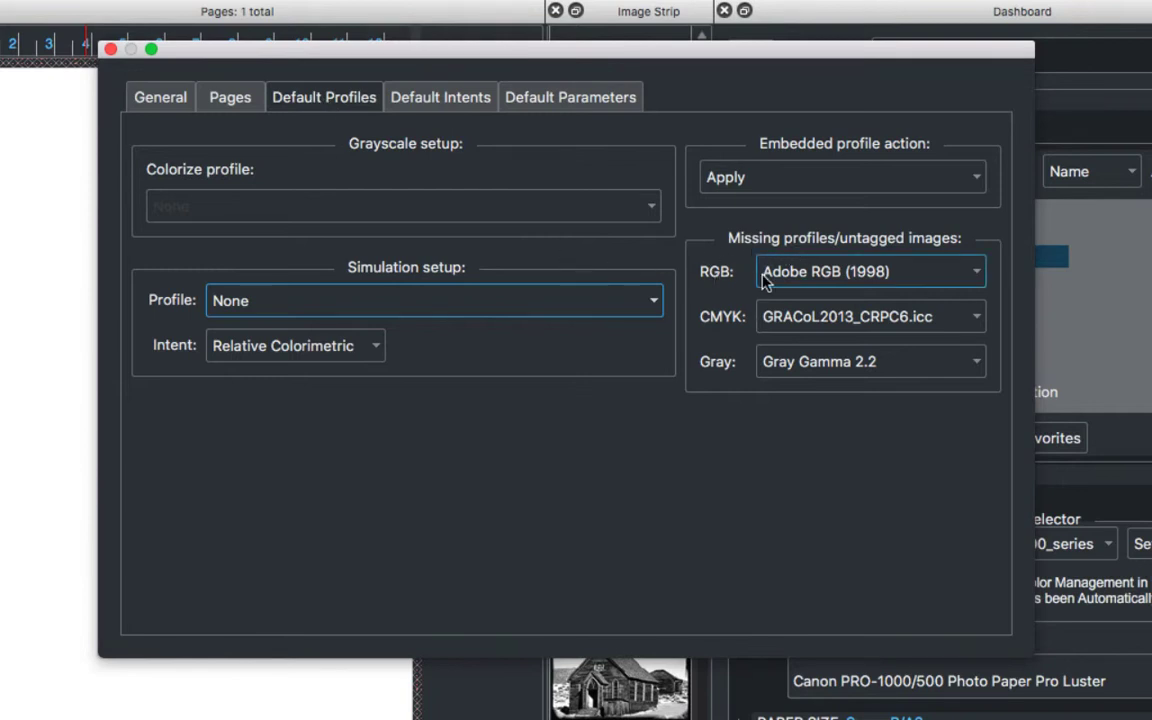
pyautogui.click(799, 279)
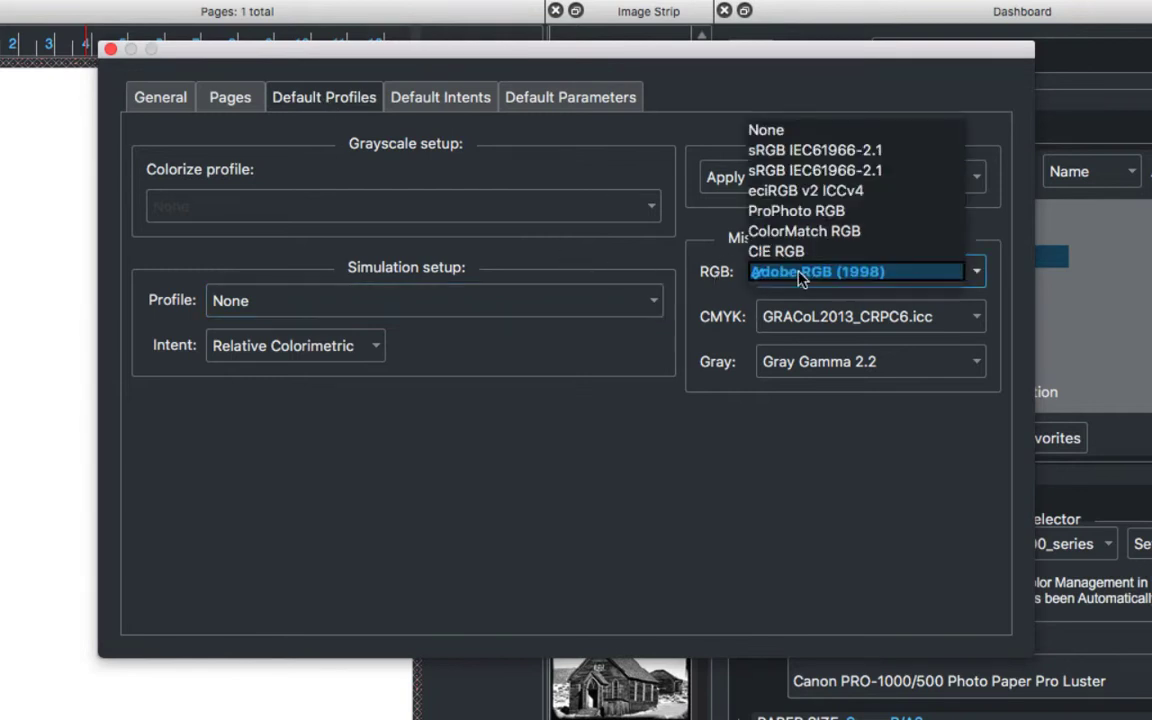
pyautogui.click(776, 133)
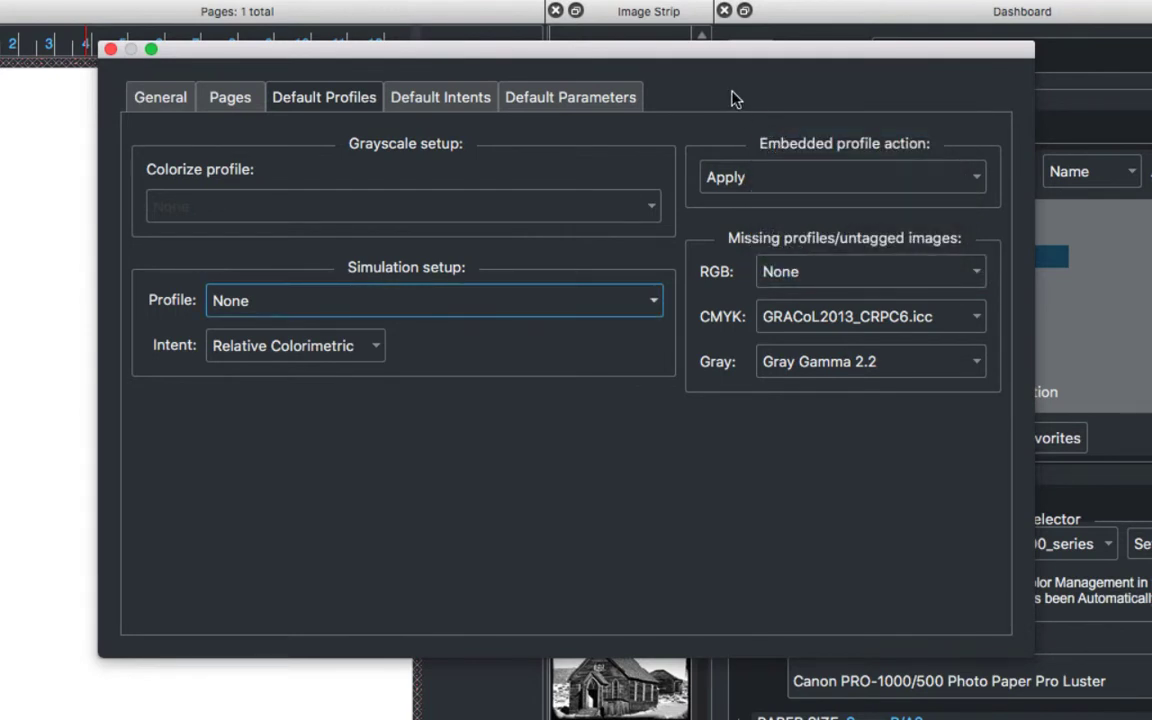
pyautogui.click(111, 50)
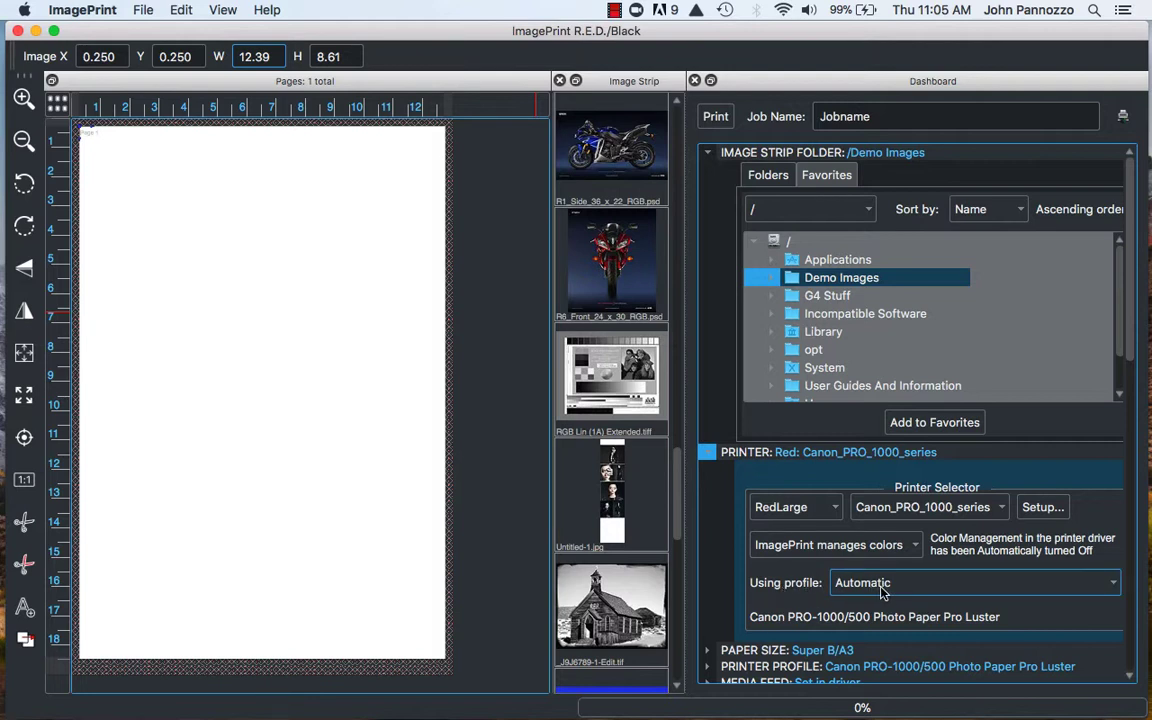
# - Open the Canon PRO-1000 series print dialog from Setup in the Printer Selector
pyautogui.click(1038, 509)
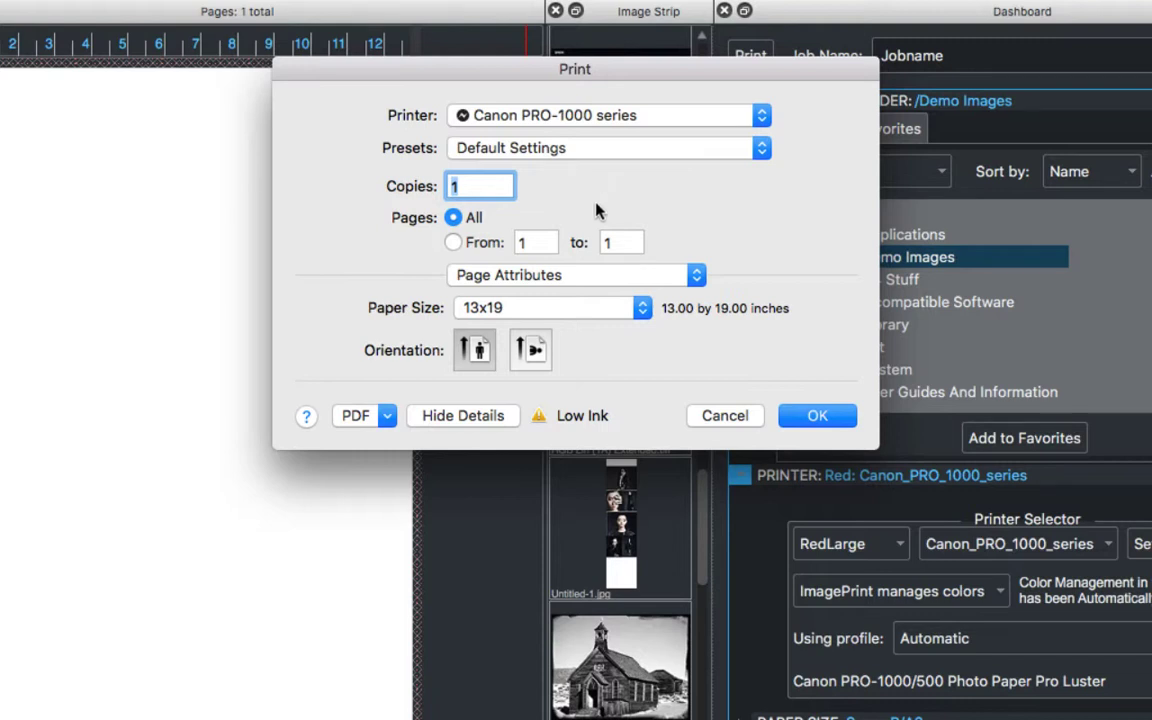
# - In Quality & Media, set media to Photo Paper Plus Semi-gloss and print quality to Highest
pyautogui.click(546, 275)
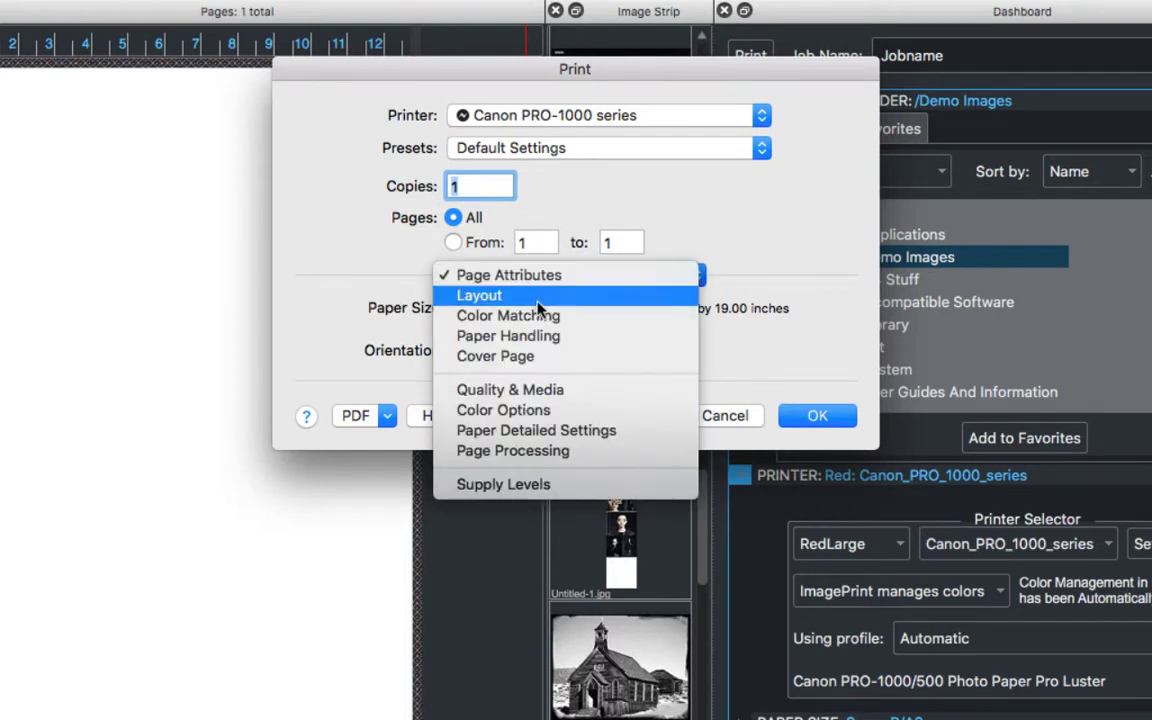
pyautogui.click(516, 392)
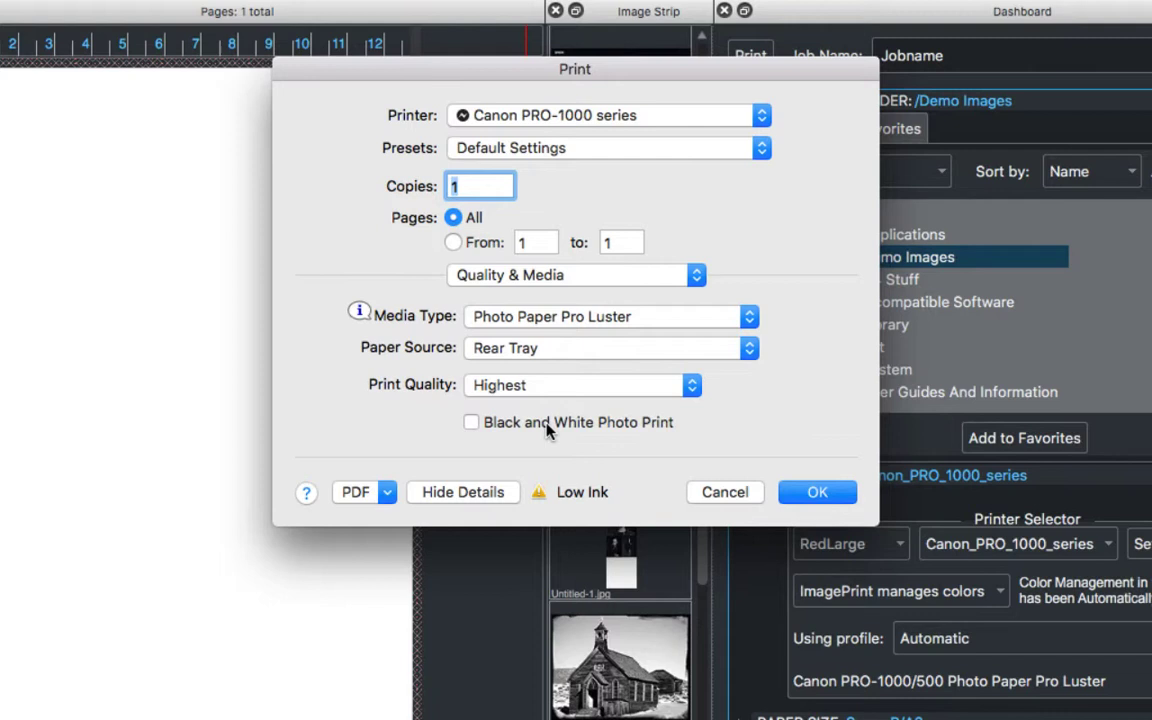
pyautogui.click(503, 318)
pyautogui.moveTo(514, 319)
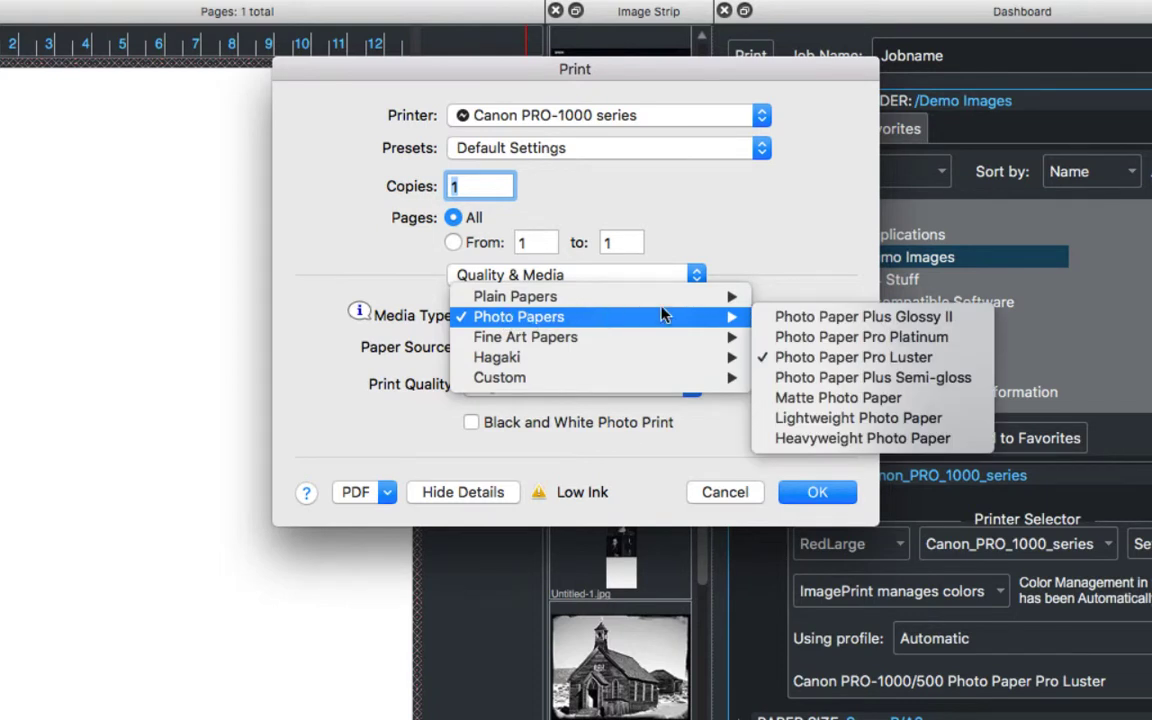
pyautogui.click(828, 380)
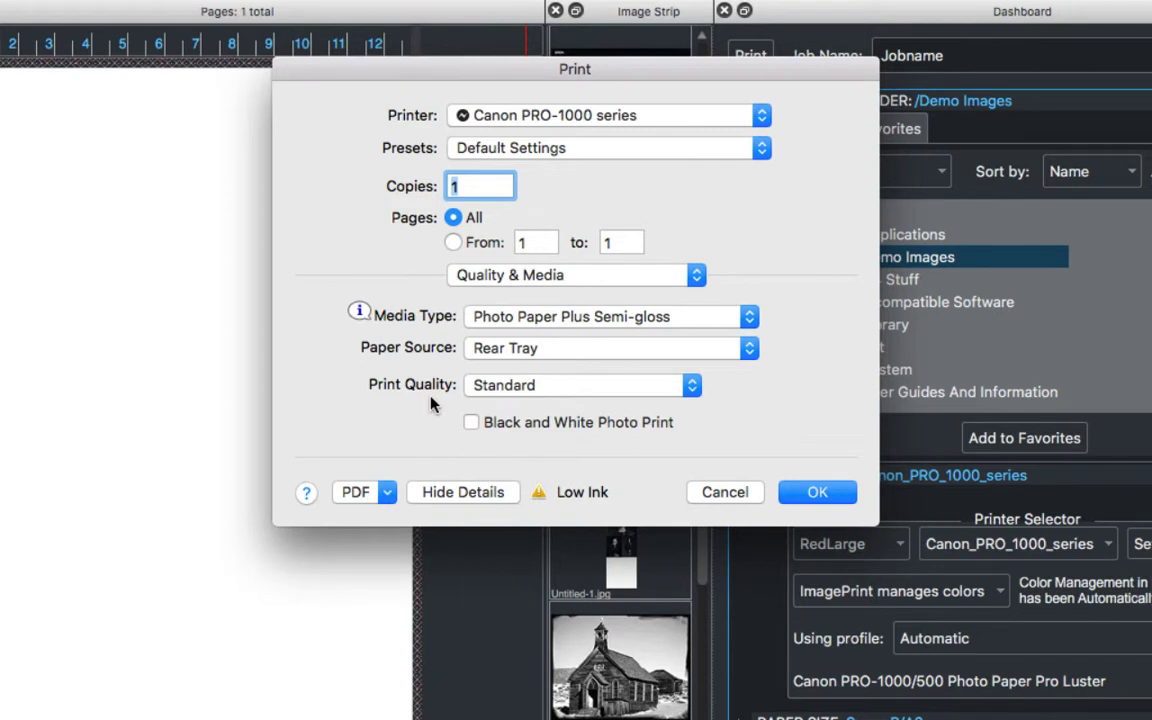
pyautogui.click(520, 388)
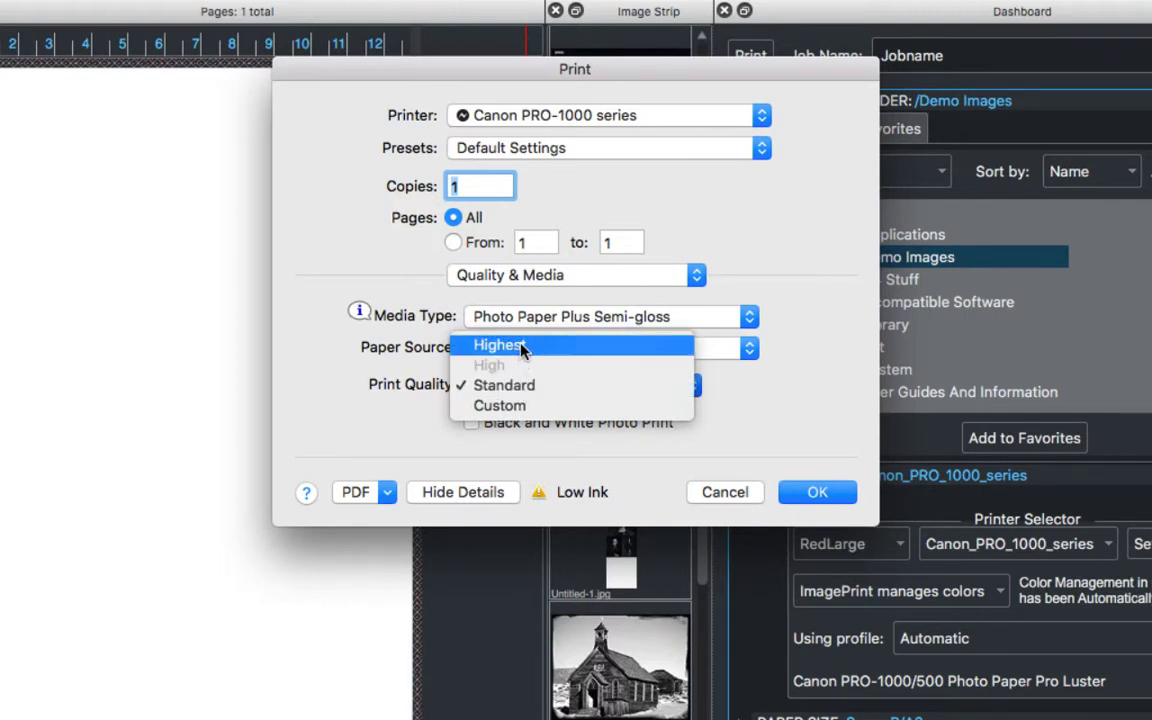
pyautogui.click(521, 346)
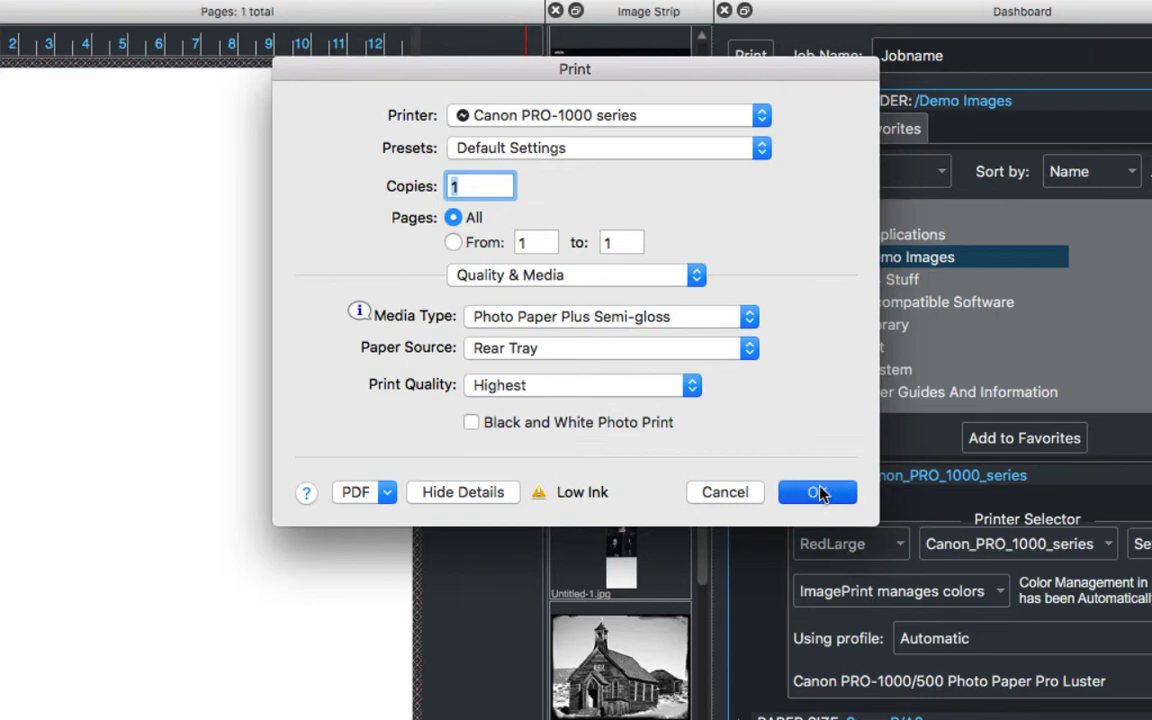
# - Apply the driver settings, load /Applications/ImagePrint/test images, and select rgb_calib_57x39
pyautogui.click(818, 492)
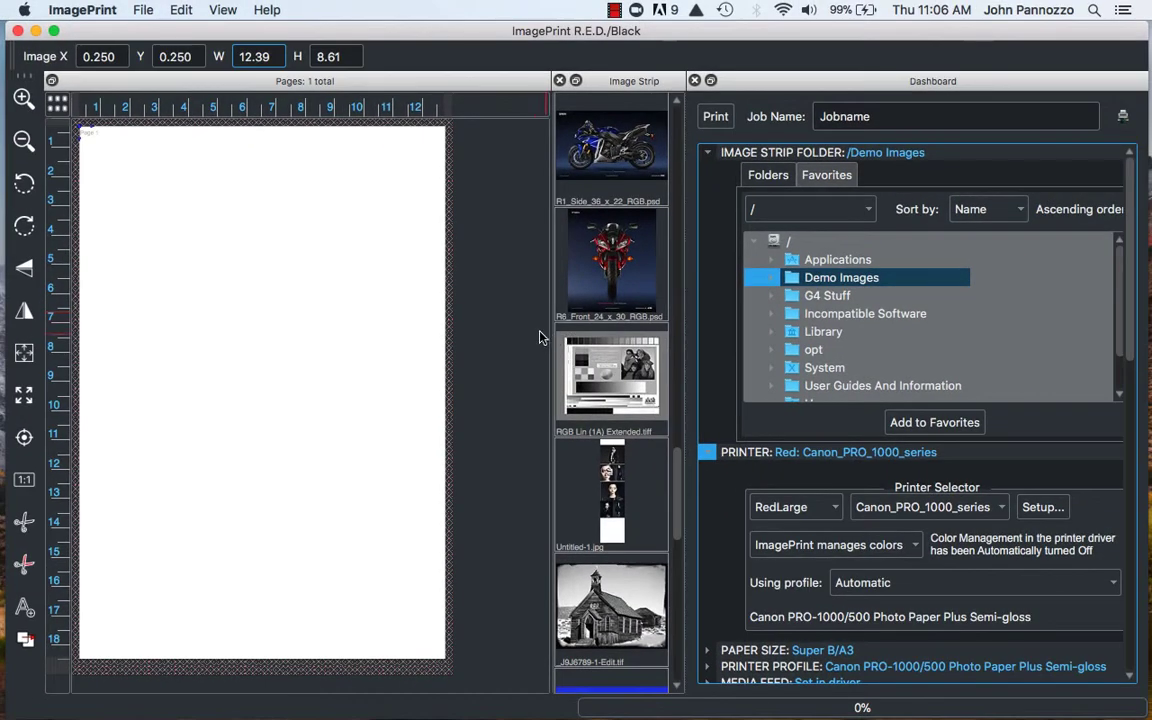
pyautogui.click(530, 340)
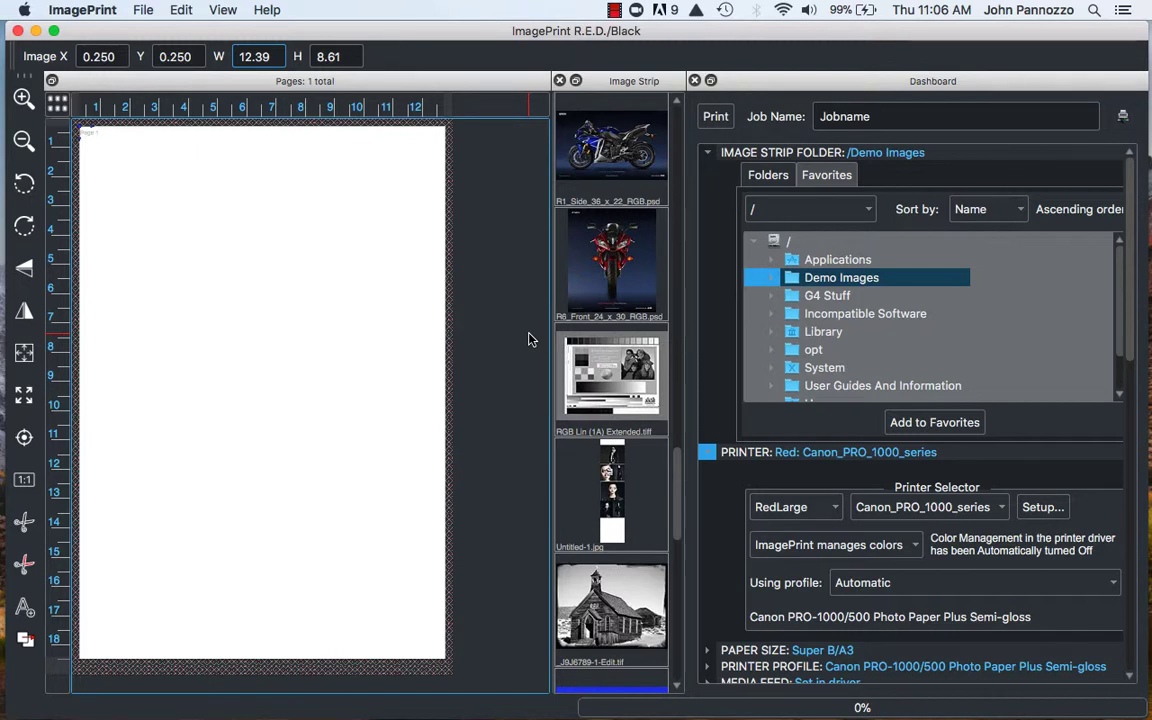
pyautogui.click(770, 260)
pyautogui.click(770, 260)
pyautogui.click(786, 298)
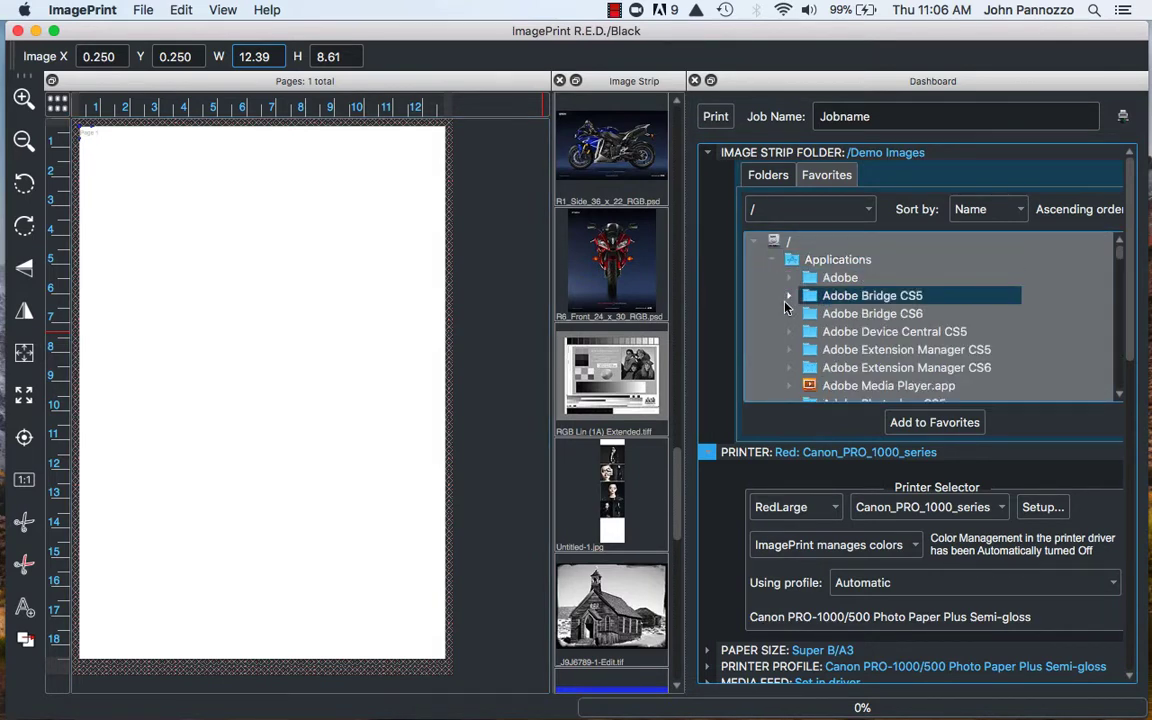
pyautogui.scroll(-20, 786, 308)
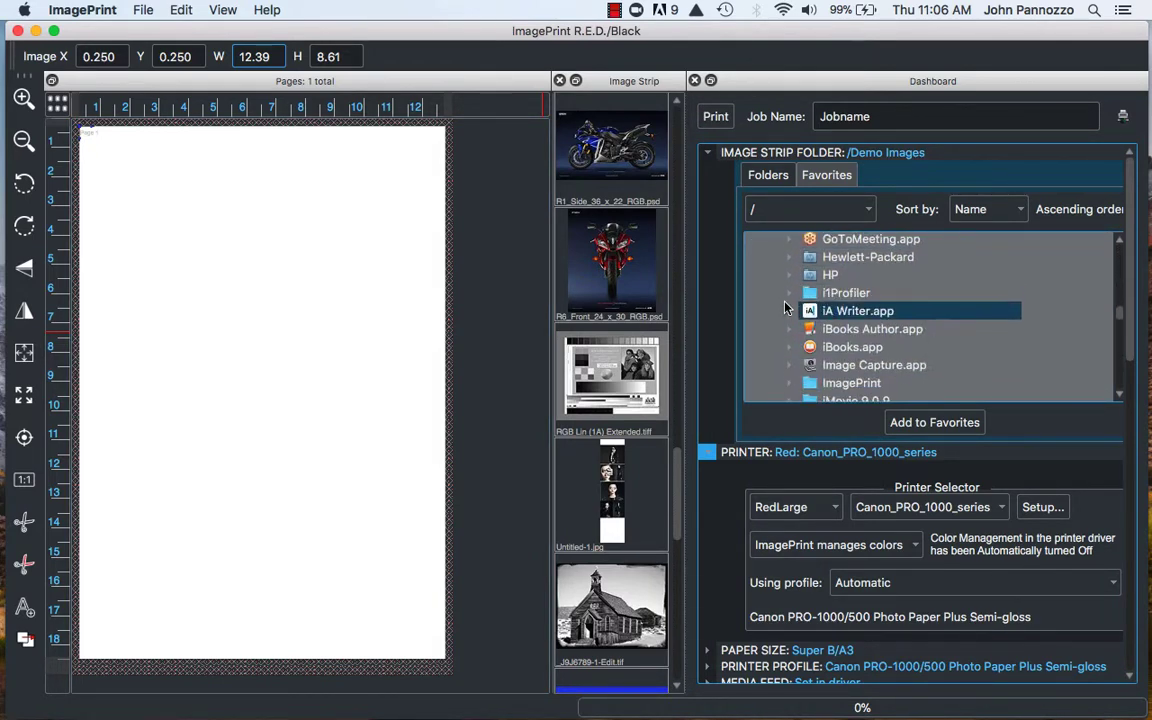
pyautogui.click(787, 366)
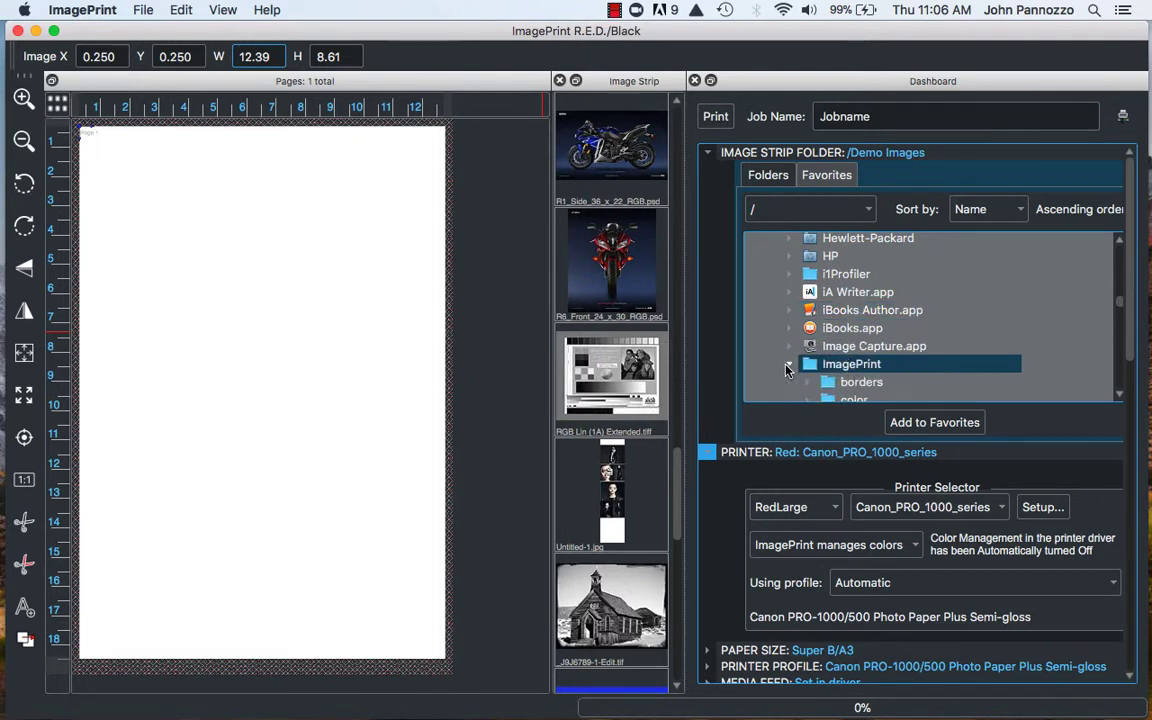
pyautogui.scroll(-10, 789, 367)
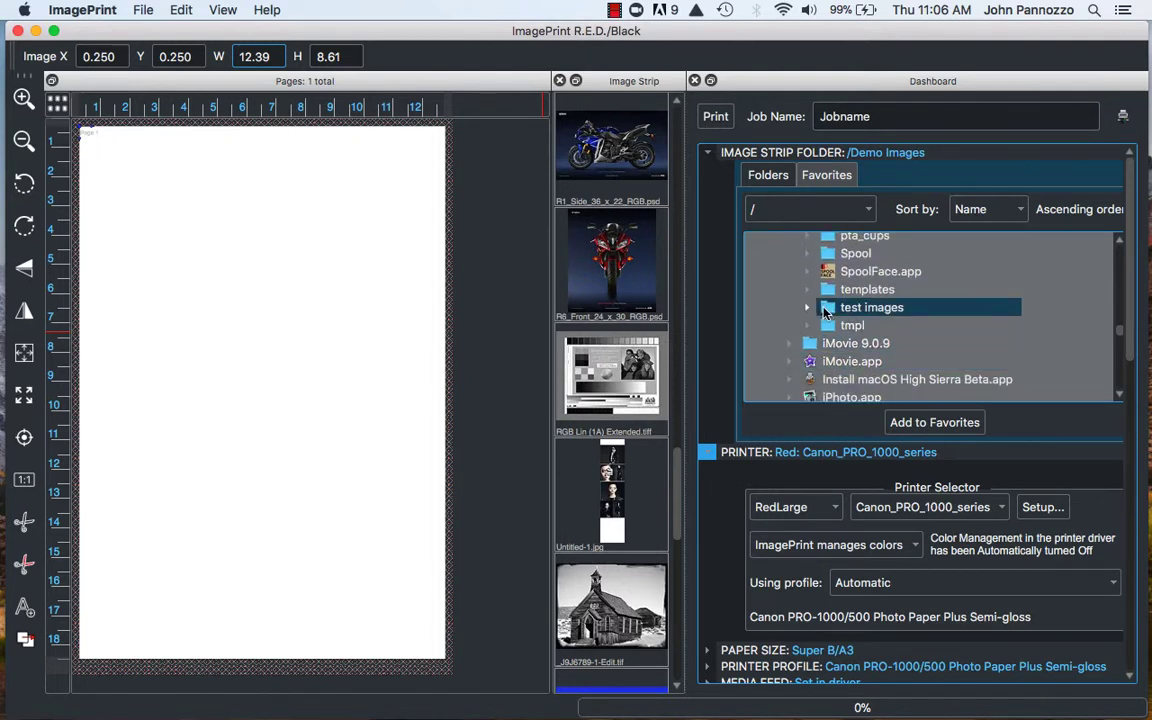
pyautogui.click(826, 310)
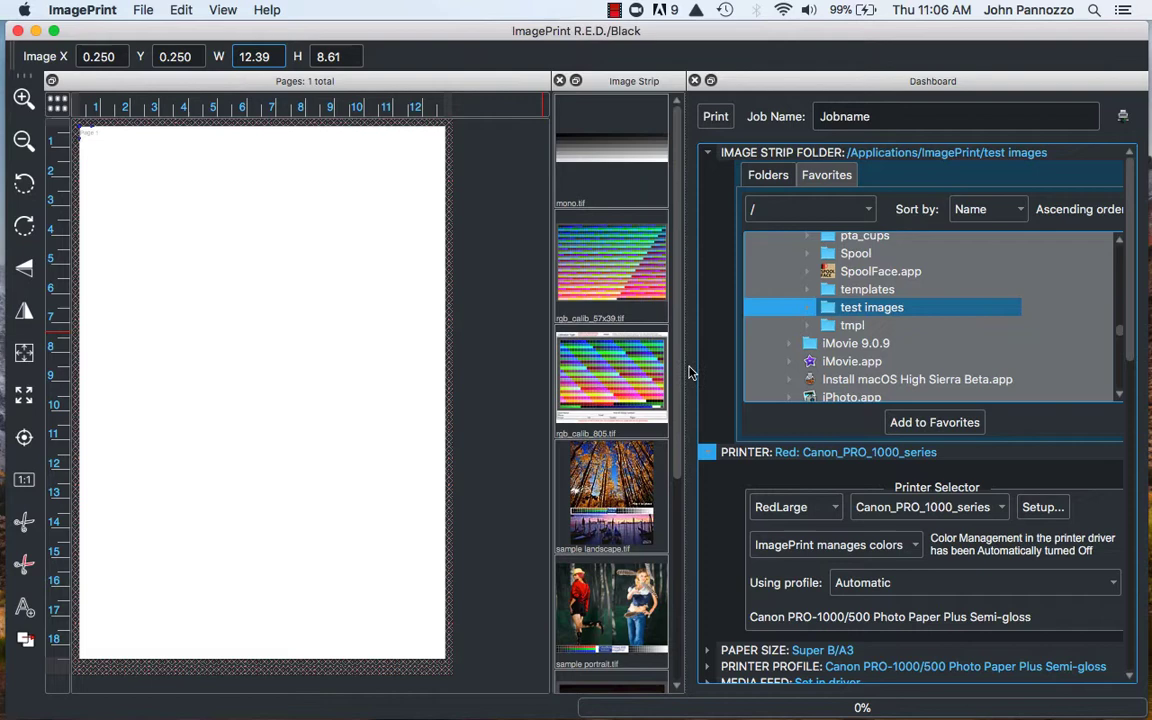
pyautogui.click(612, 265)
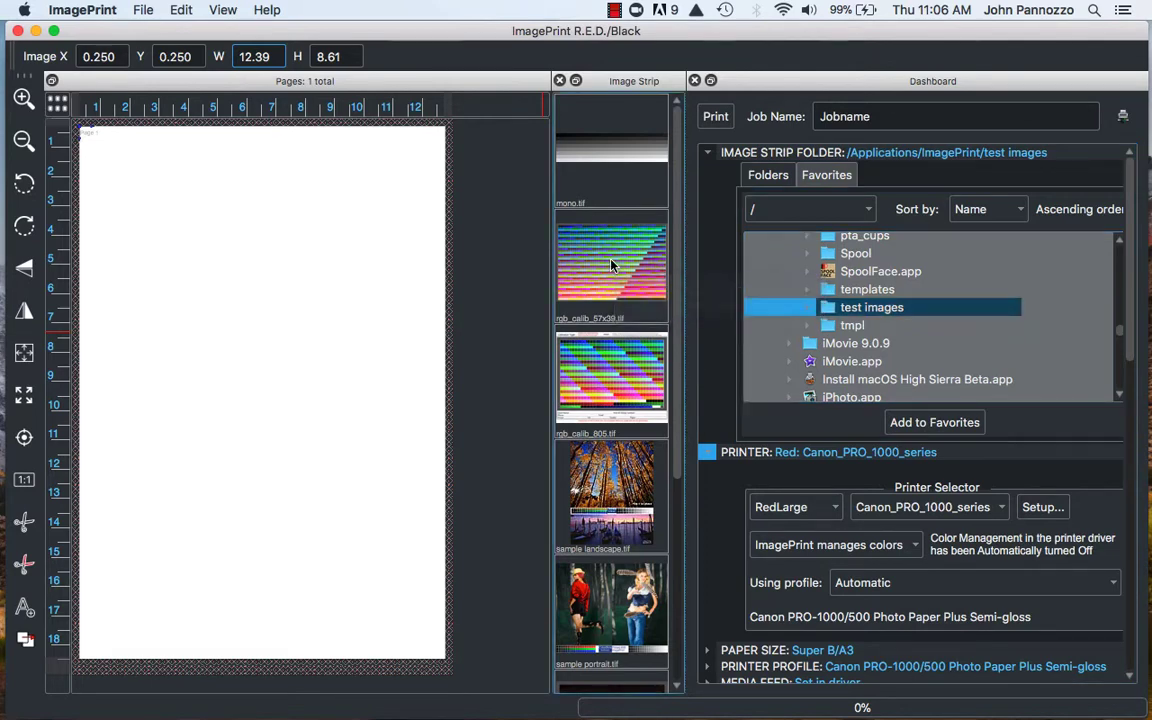
# - Place rgb_calib_57x39 on the page, print it, then delete all regions
pyautogui.moveTo(612, 265); pyautogui.dragTo(291, 237)
pyautogui.moveTo(192, 208); pyautogui.dragTo(192, 209)
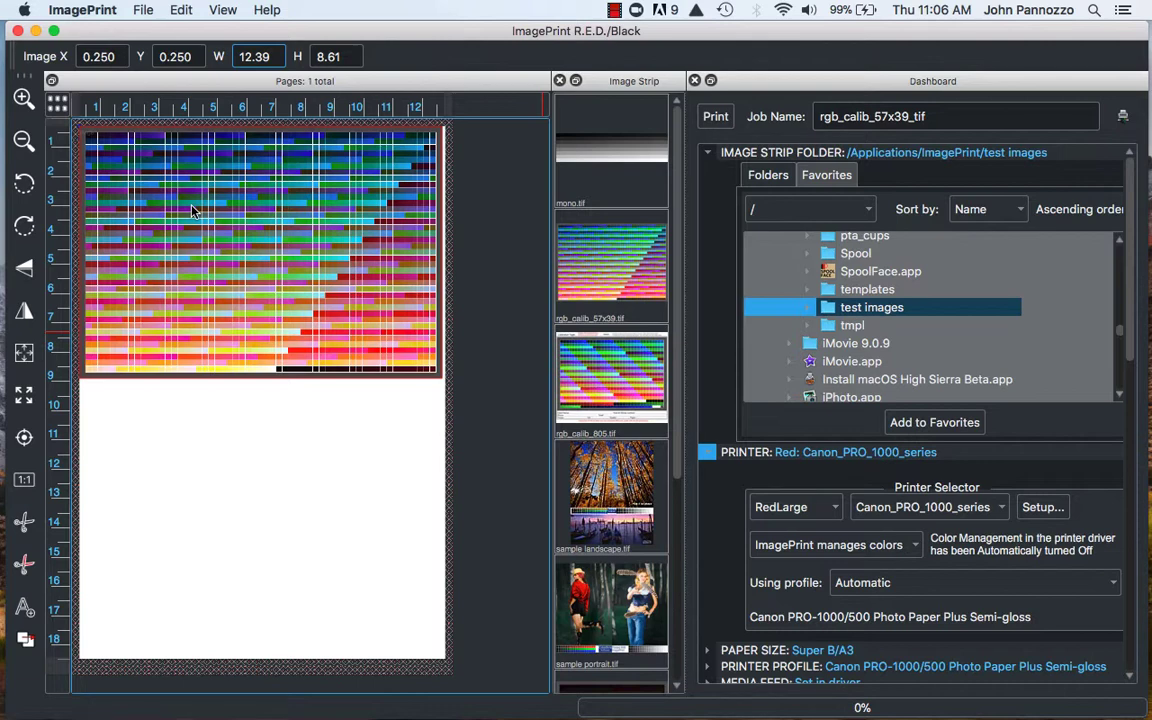
pyautogui.click(716, 119)
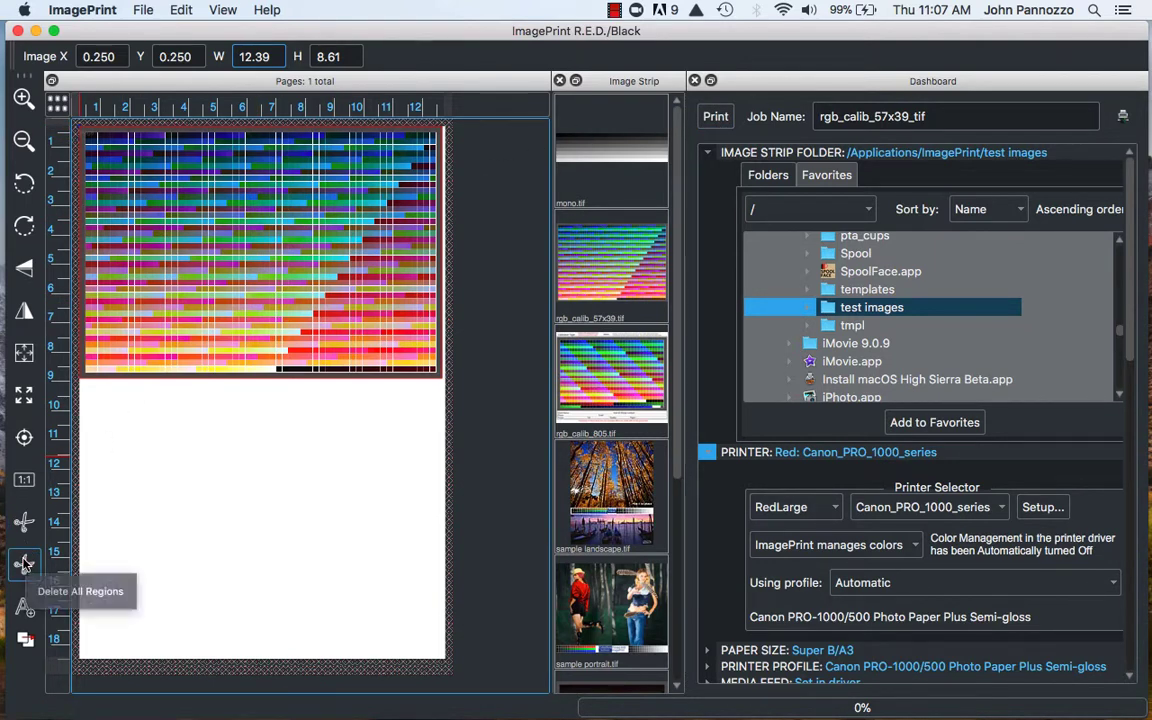
pyautogui.click(24, 563)
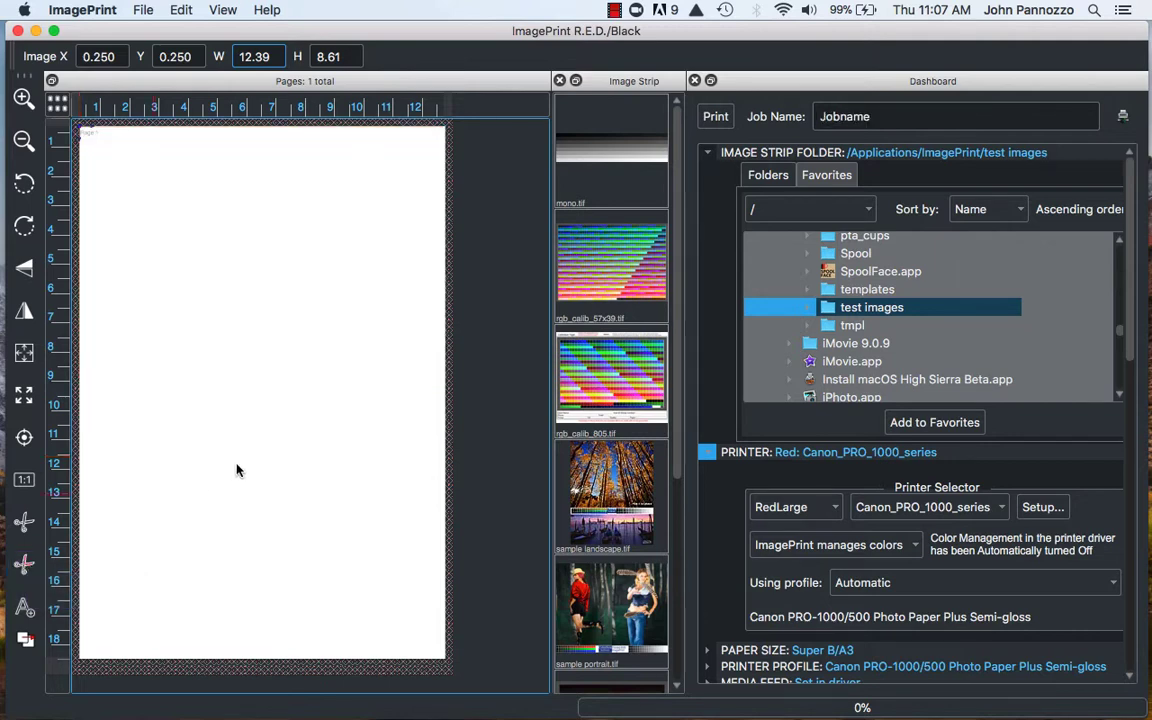
# - In Preferences, set the Missing profiles RGB default back to Adobe RGB (1998) and close
pyautogui.click(84, 10)
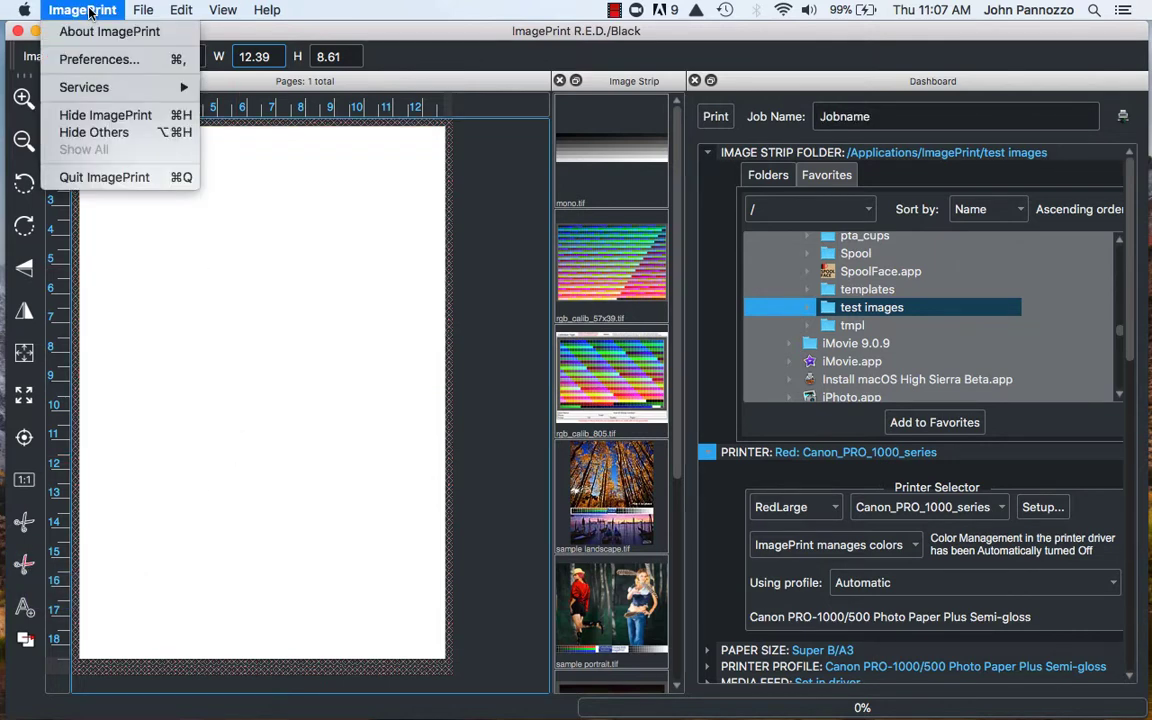
pyautogui.click(95, 59)
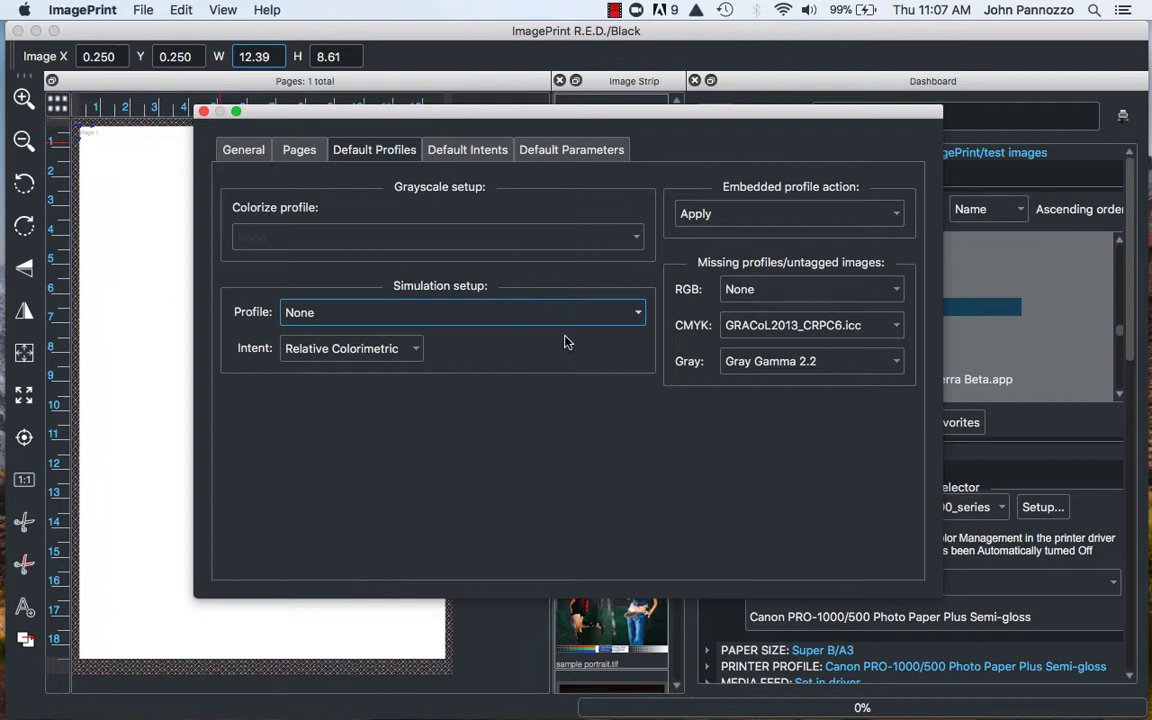
pyautogui.click(771, 290)
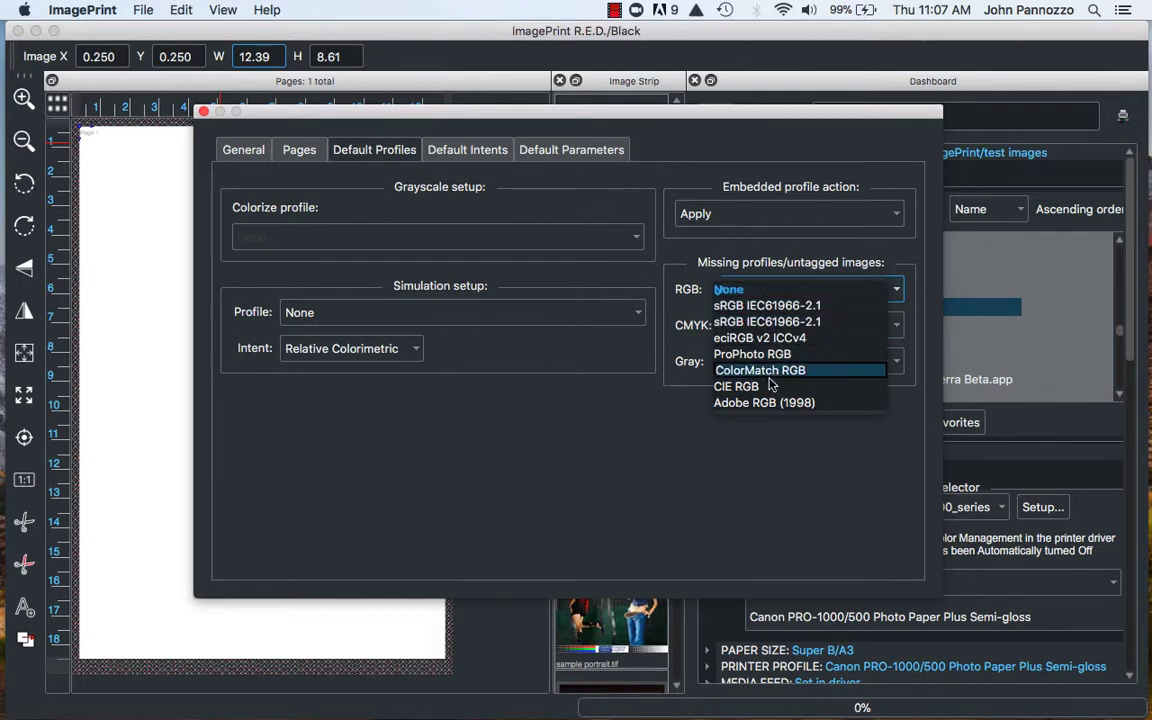
pyautogui.click(771, 404)
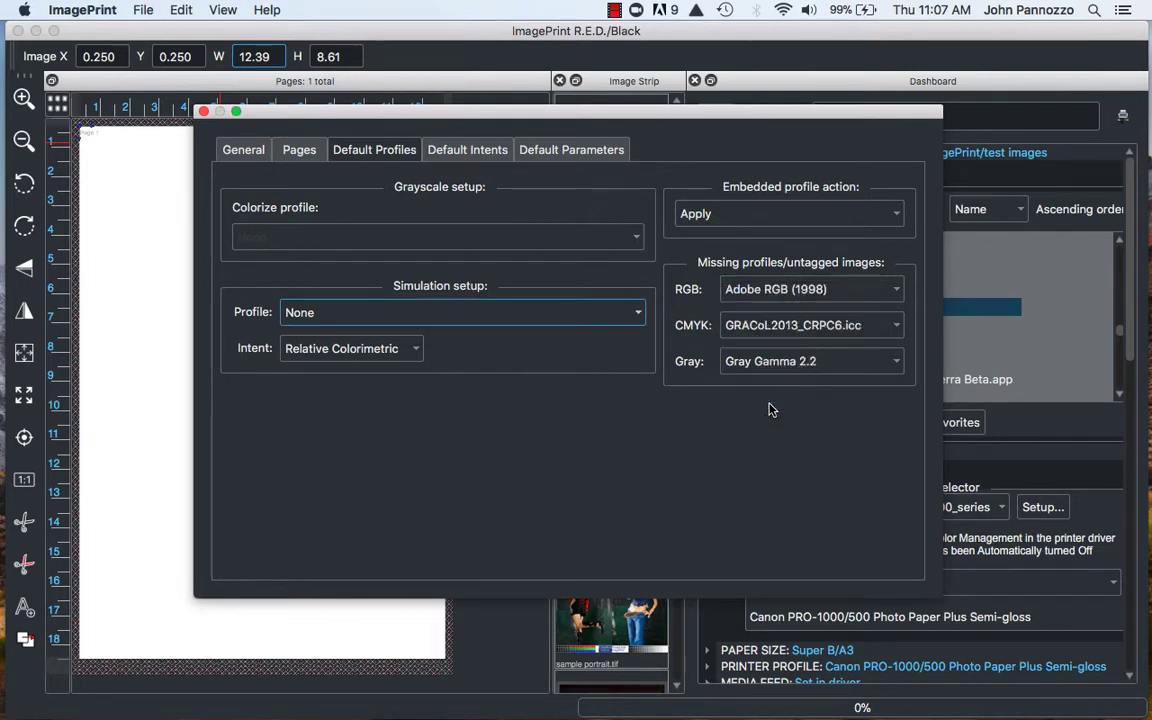
pyautogui.click(204, 112)
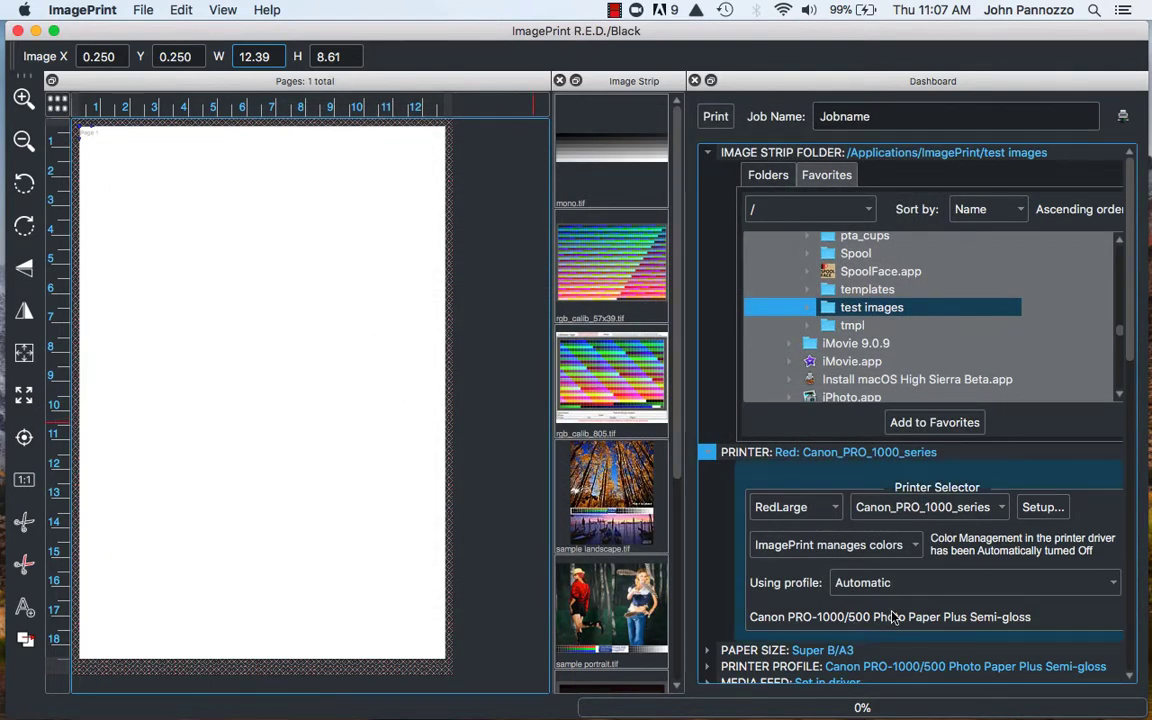
# - Choose Canon PRO-1000/500 Photo Paper Plus Semi-gloss as the Using profile
pyautogui.click(836, 583)
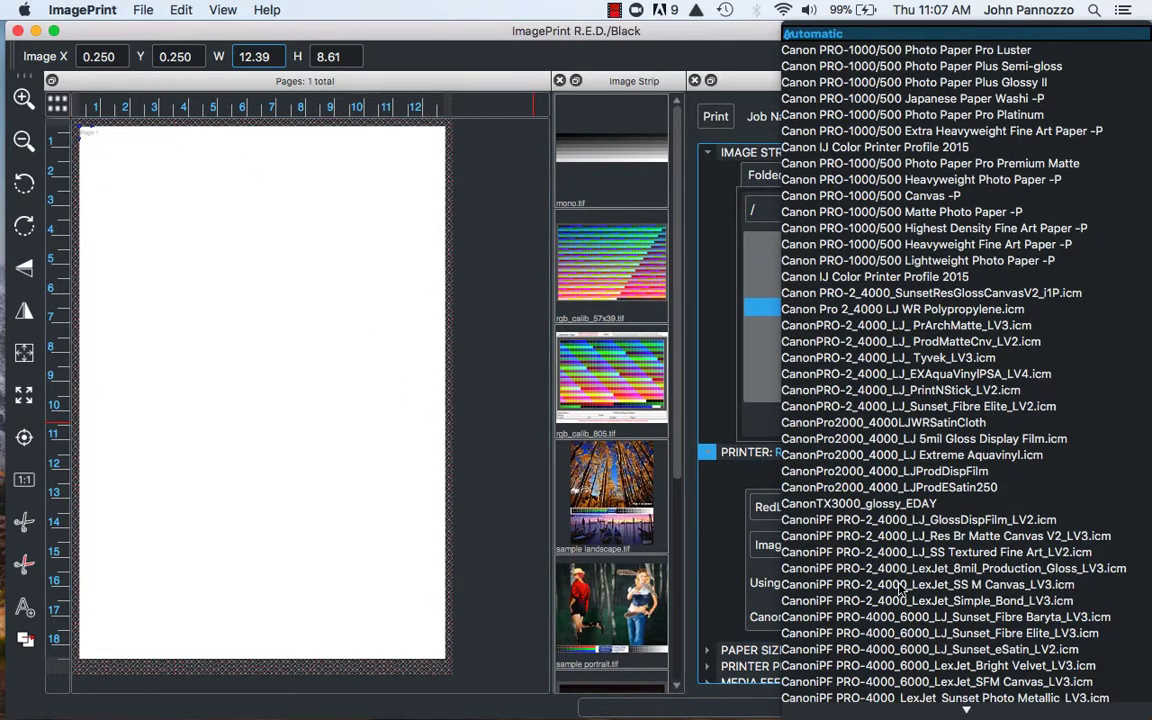
pyautogui.click(845, 67)
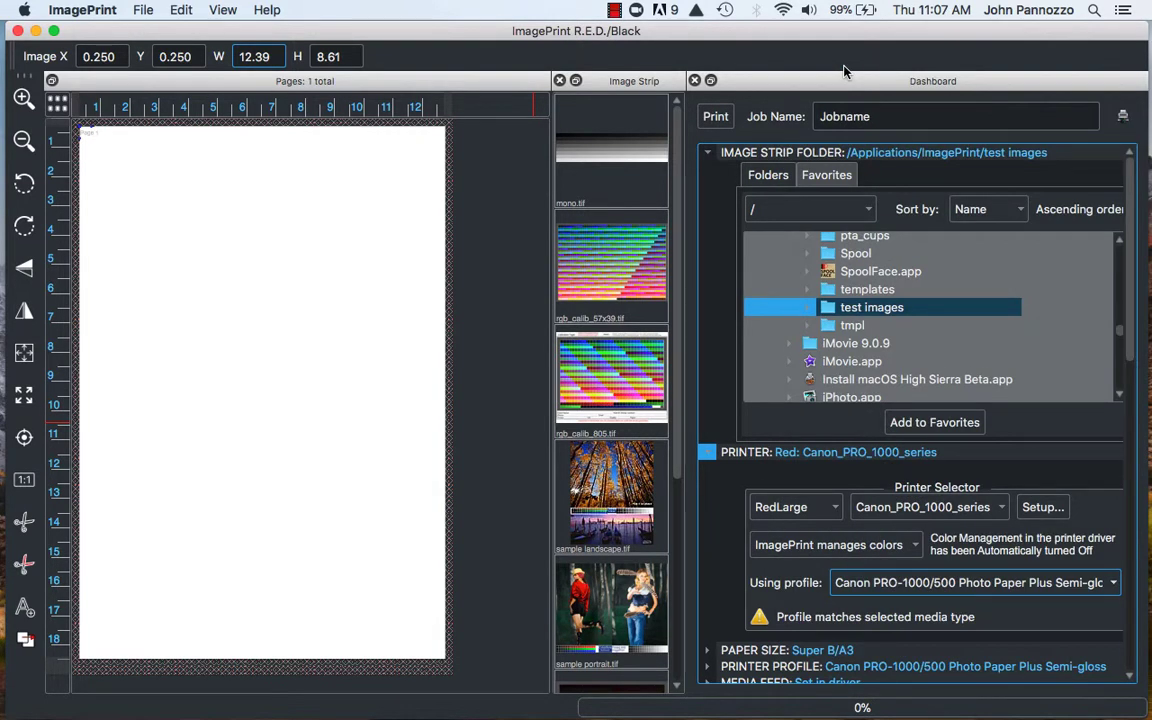